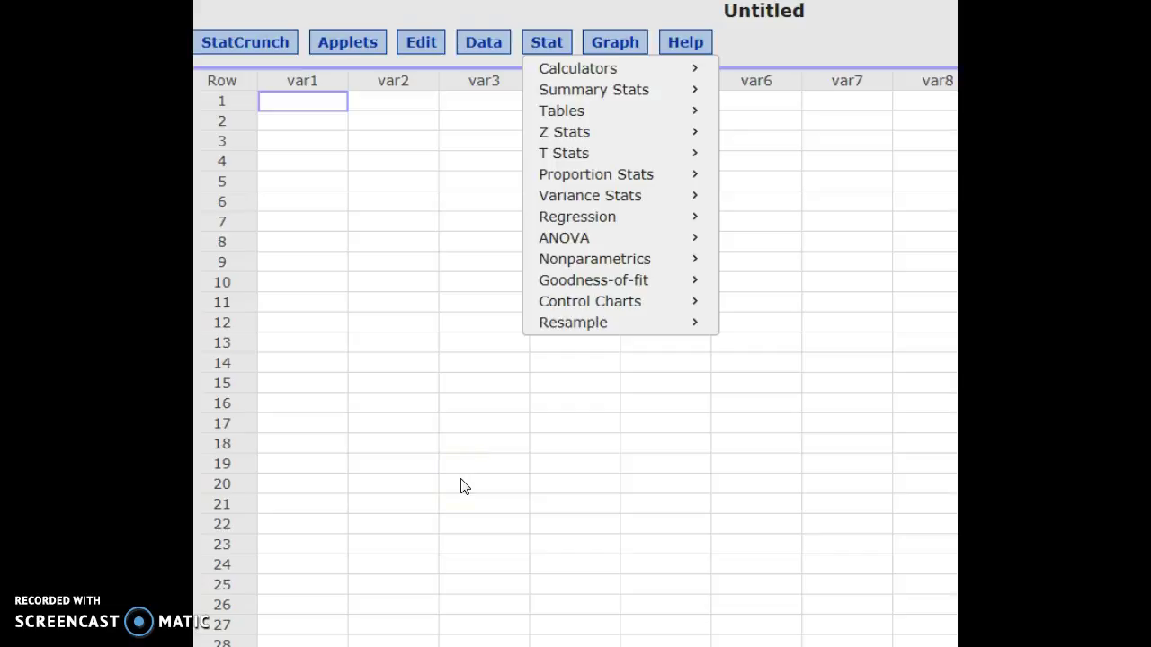
Navigate the Stat menu through Proportion Stats to the Two Sample options.
click(595, 241)
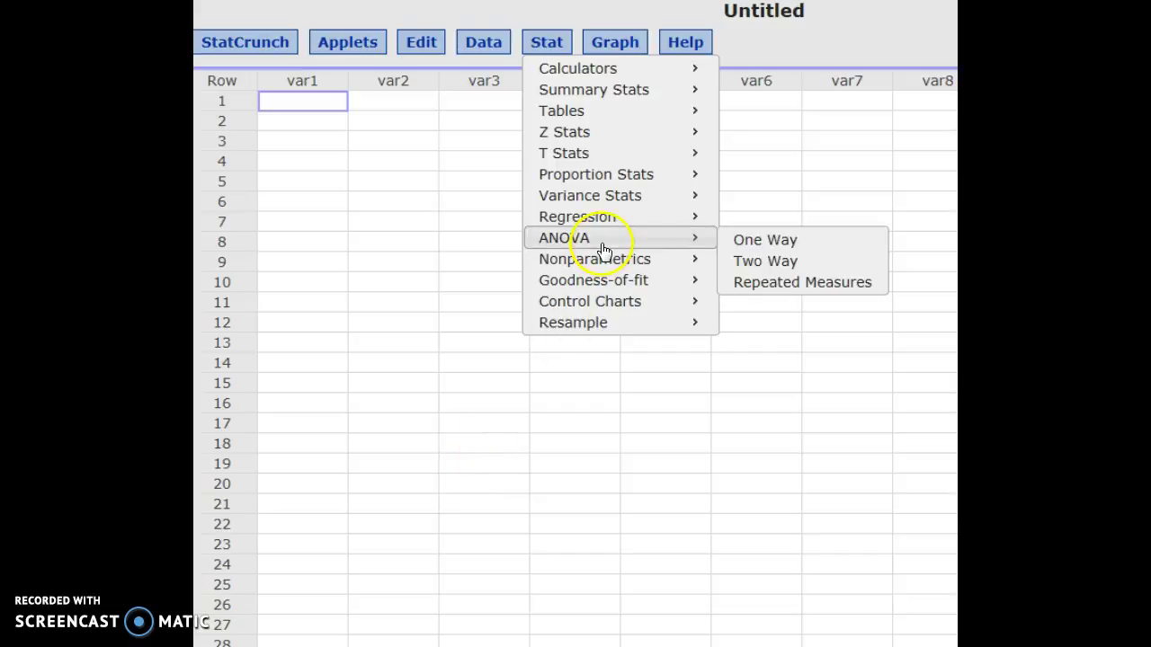
click(550, 72)
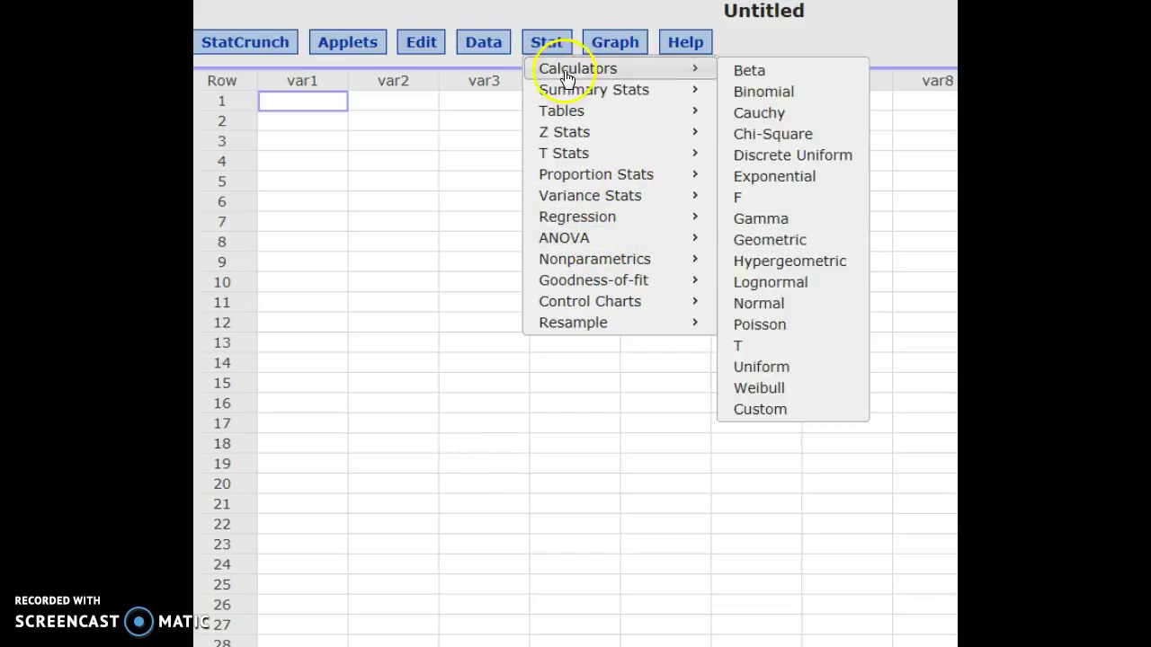
click(592, 180)
click(726, 198)
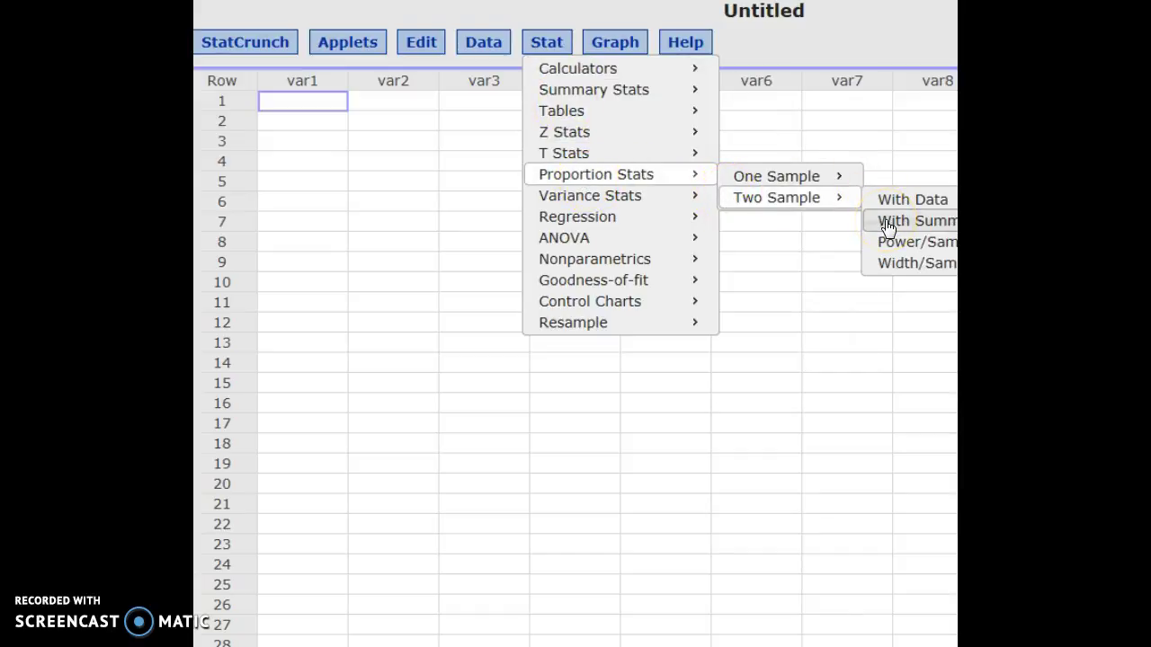
scroll(888, 216, right, 1)
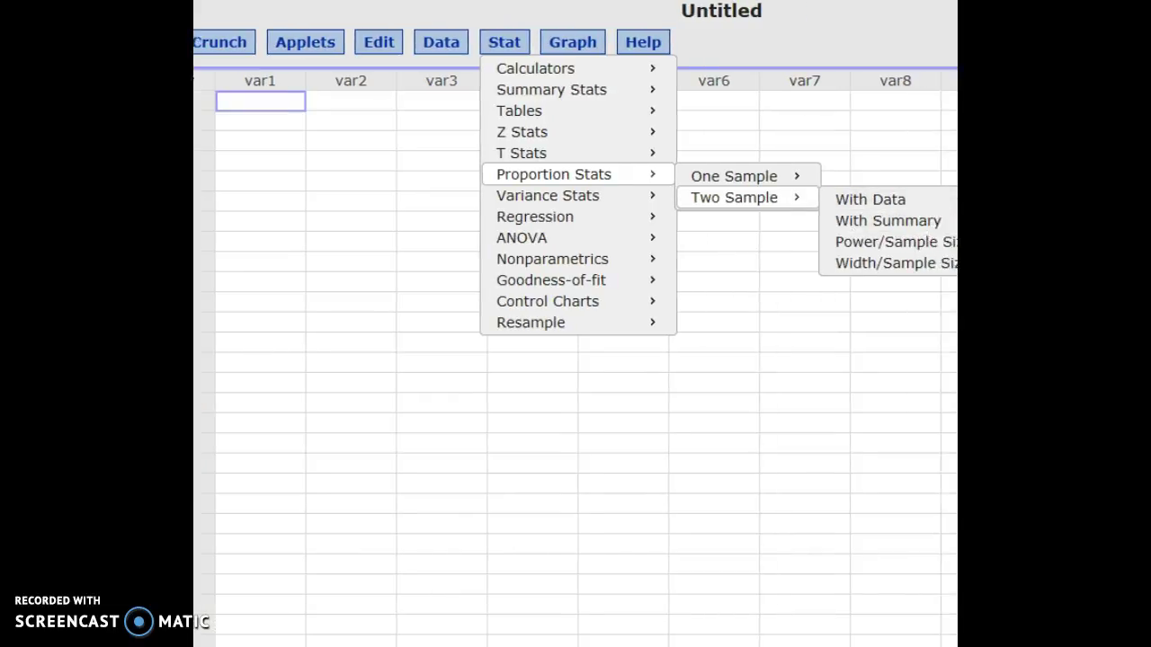
scroll(873, 234, right, 1)
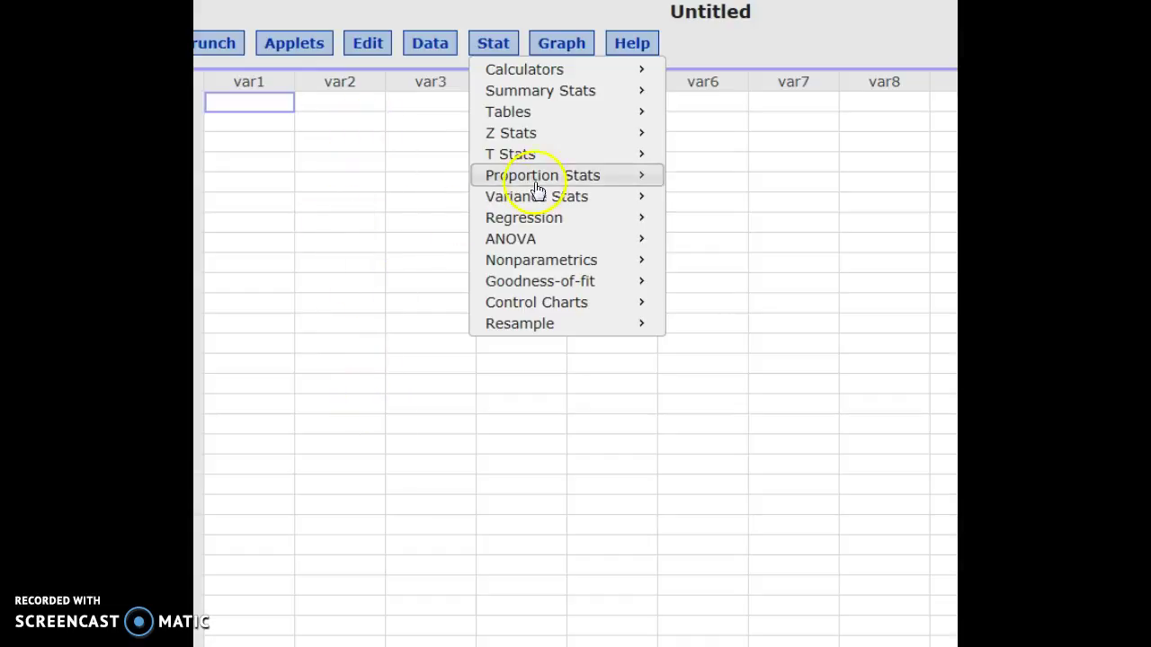
mouse_move(547, 180)
mouse_move(730, 198)
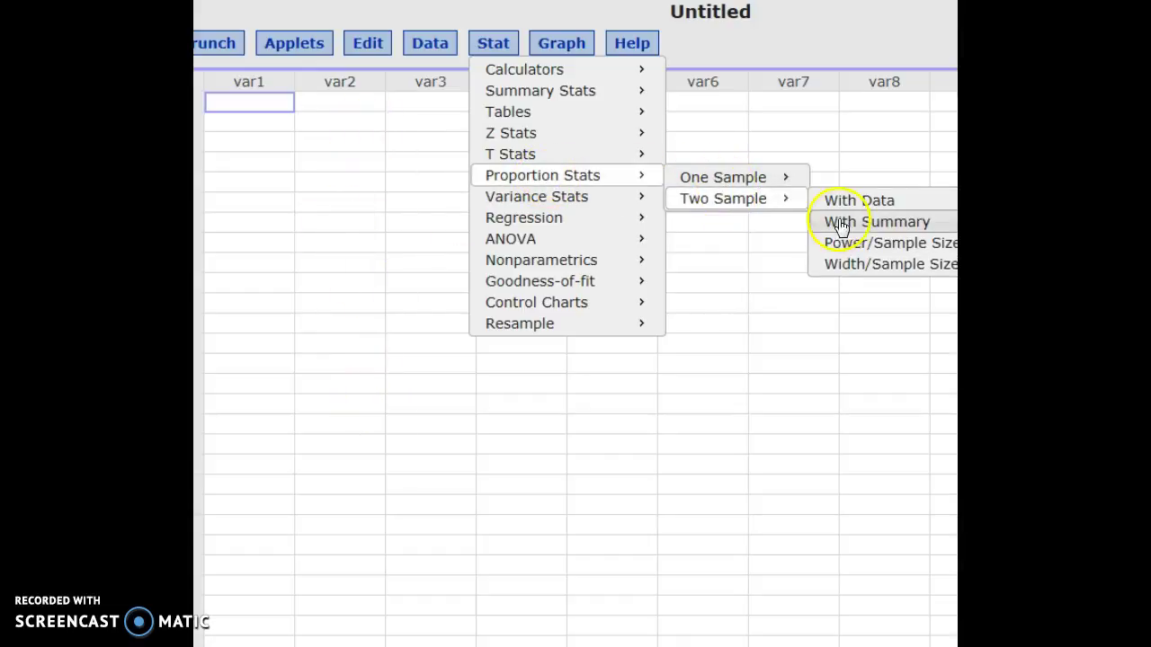
Open the With Summary form and enter Sample 1 as 200 successes of 1000 observations.
click(850, 225)
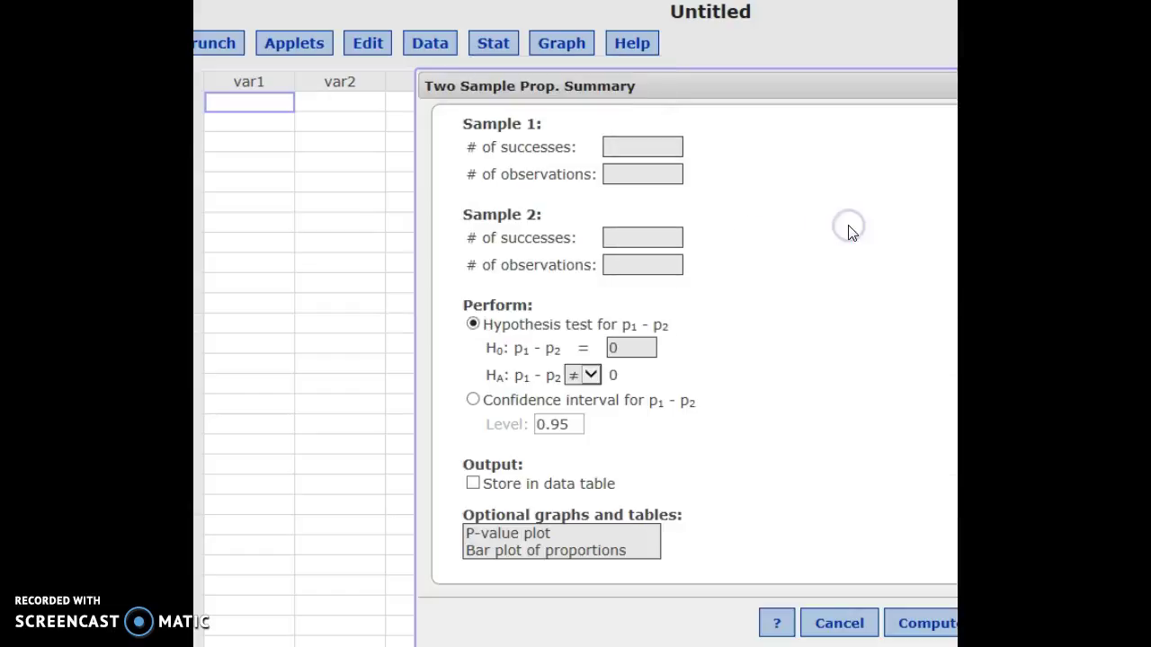
click(631, 151)
text(200)
click(630, 172)
click(629, 173)
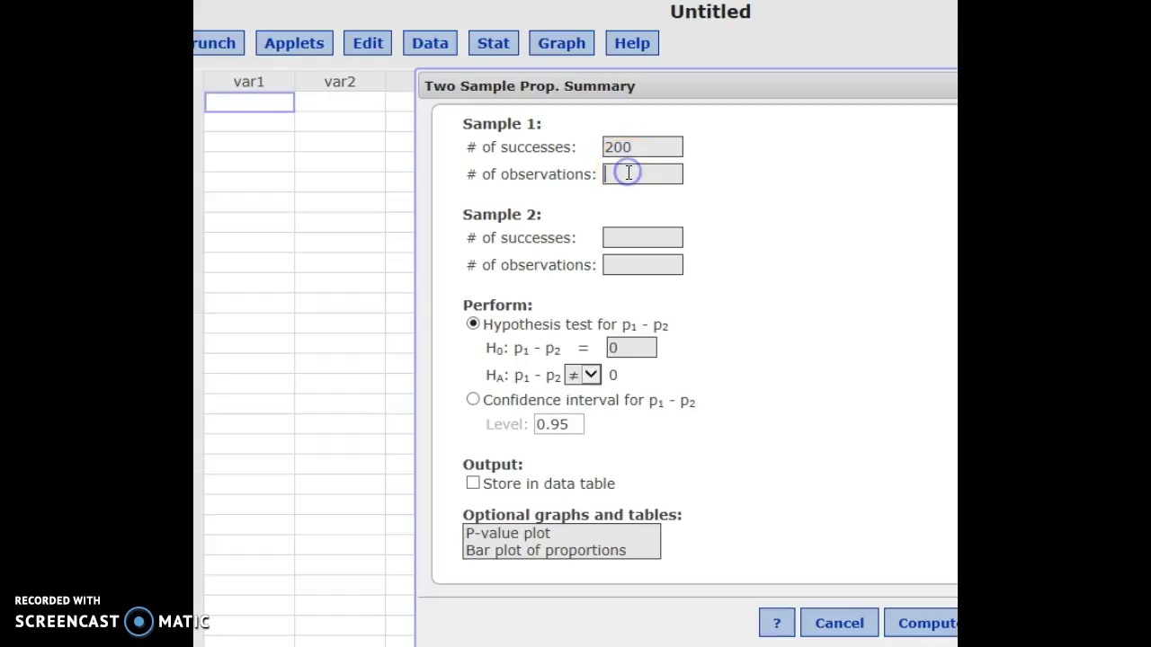
text(1000)
Enter Sample 2 as 180 successes of 900 observations, keeping hypothesis testing selected.
click(620, 240)
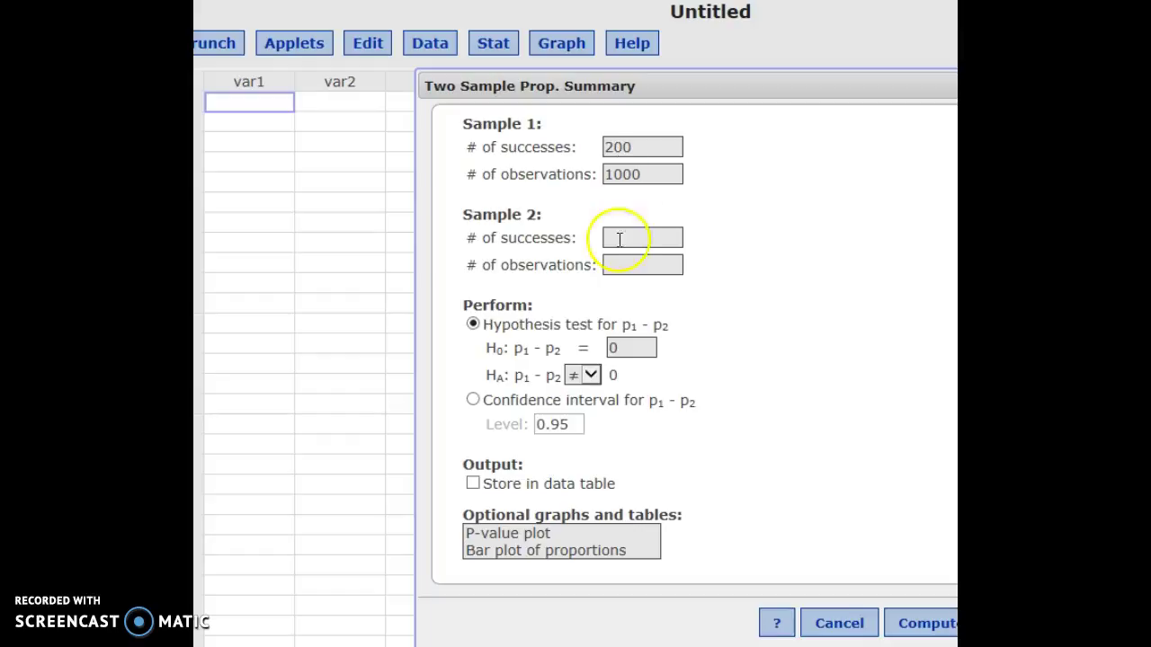
click(621, 263)
text(900)
click(620, 239)
text(180)
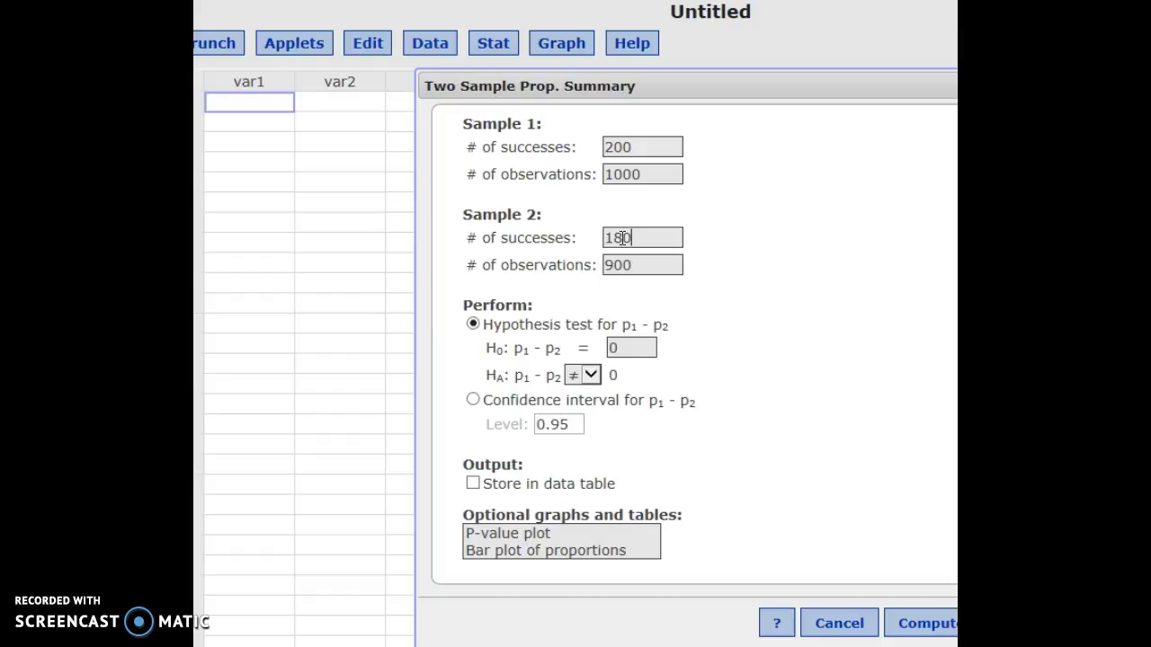
key(Tab)
key(Tab)
key(Tab)
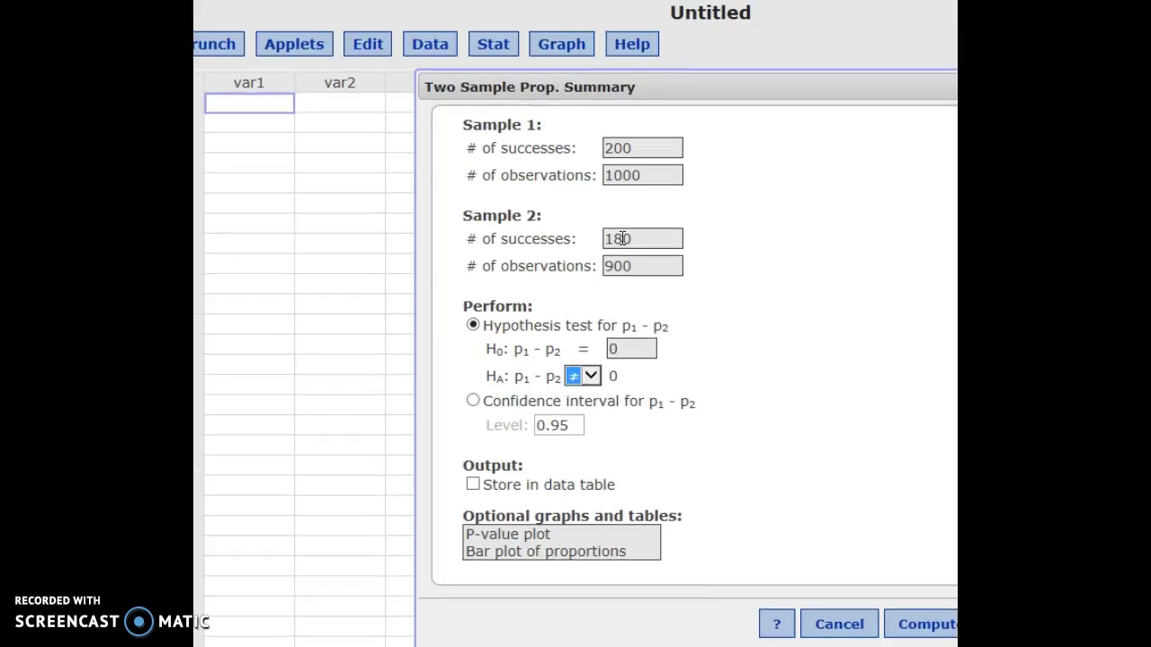
click(490, 332)
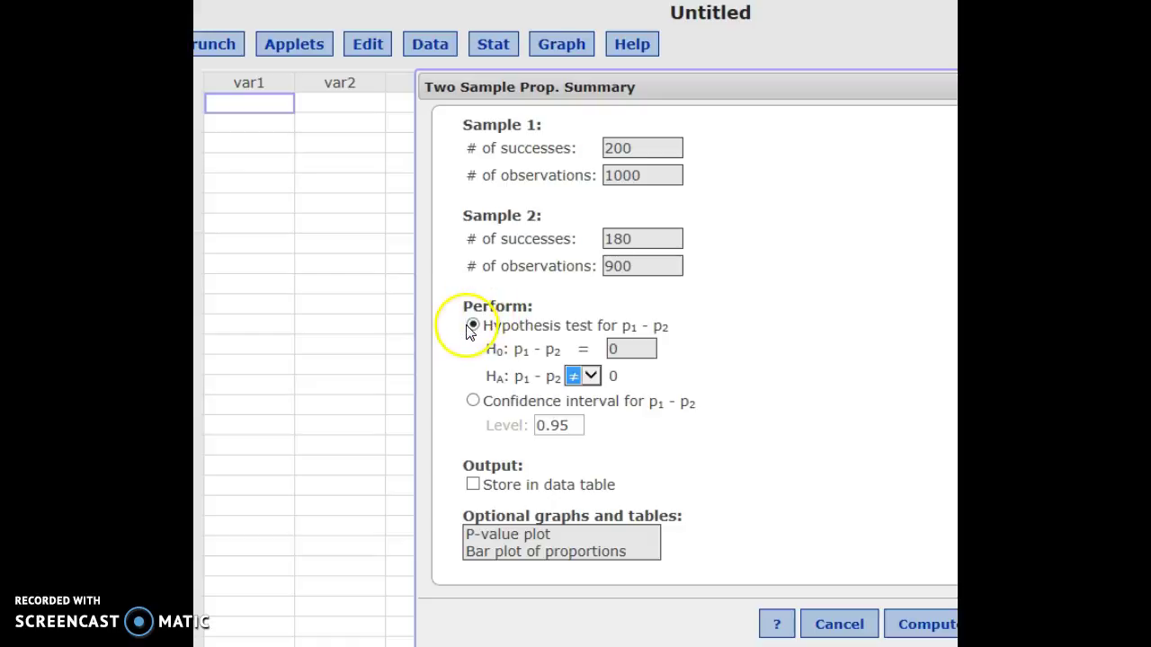
click(473, 402)
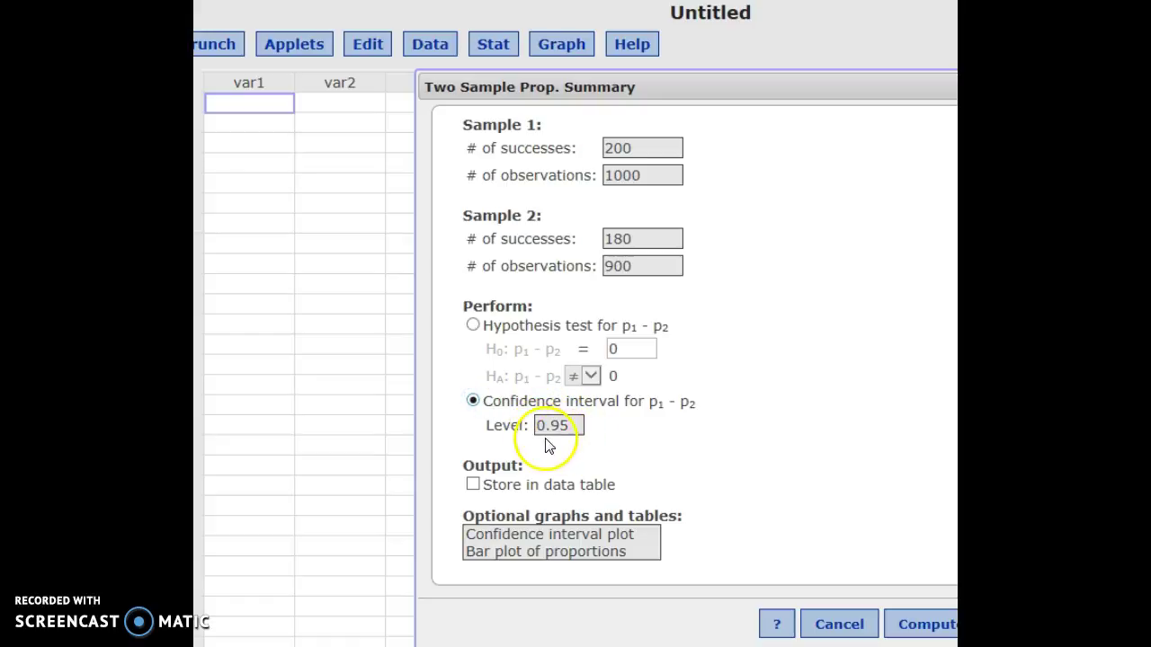
click(473, 326)
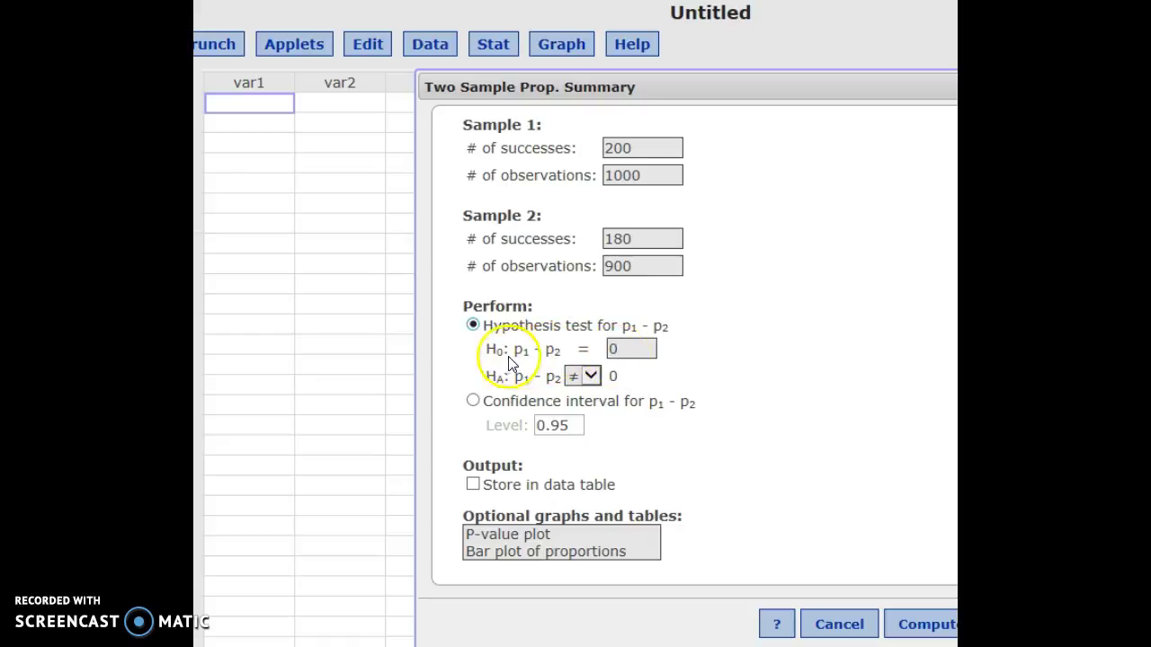
Change the alternative hypothesis from < to >, making p1 − p2 > 0 right-tailed.
click(582, 377)
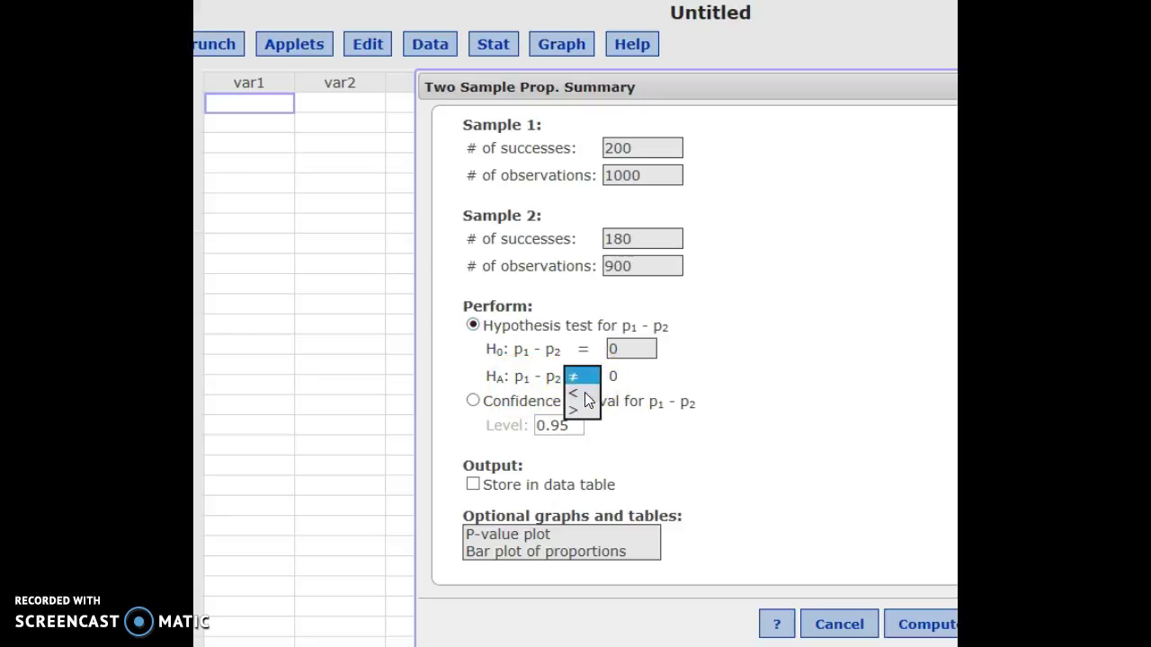
click(583, 394)
click(593, 380)
click(580, 393)
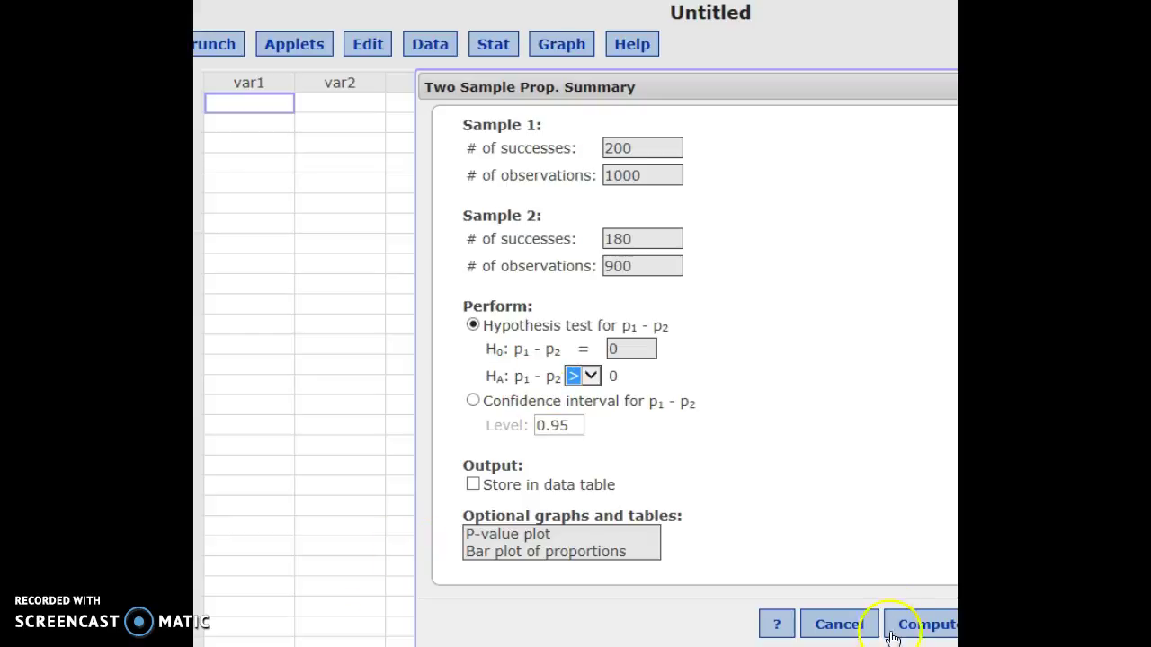
Close the proportion form without computing and bring up the Stat menu.
click(839, 626)
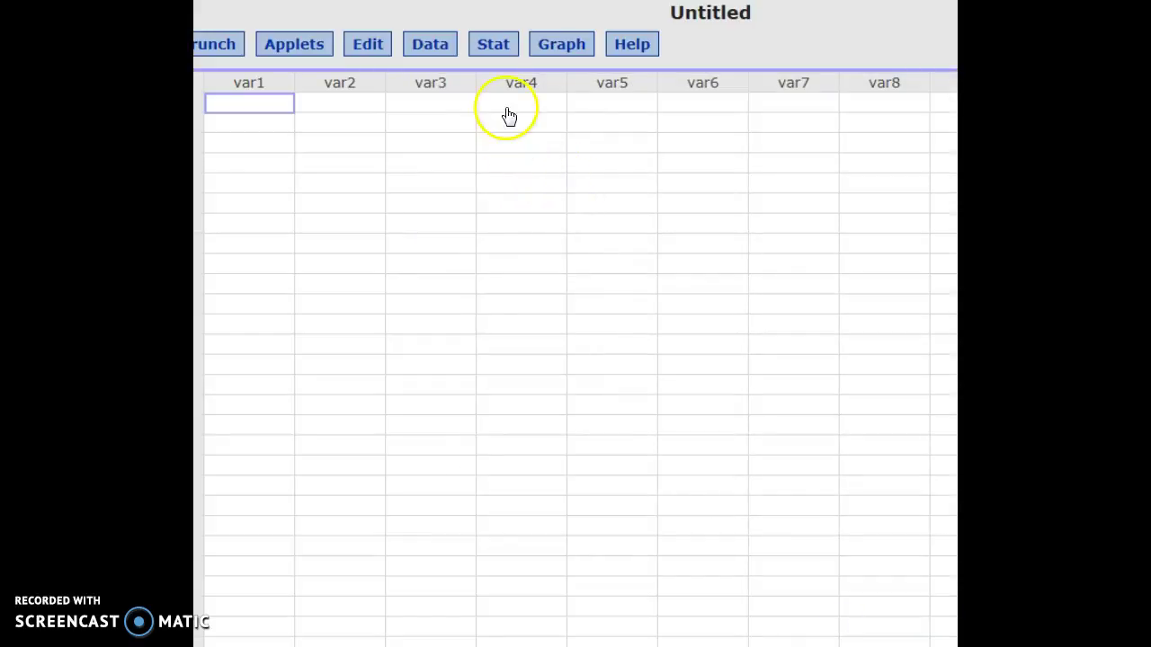
click(488, 49)
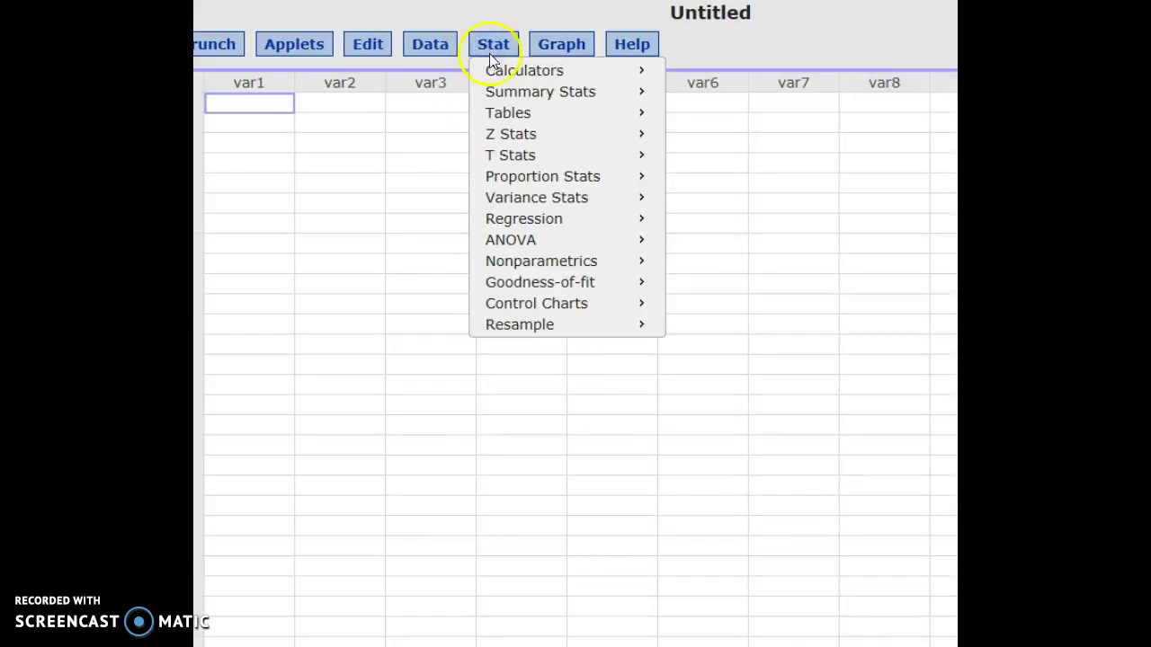
mouse_move(511, 164)
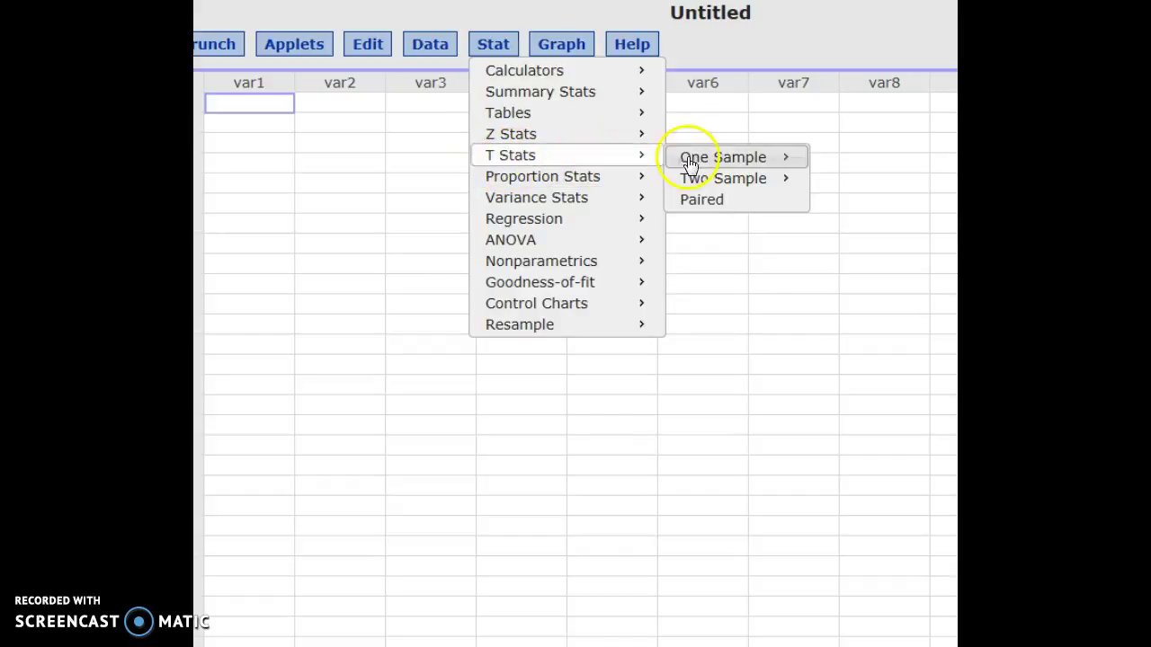
mouse_move(699, 166)
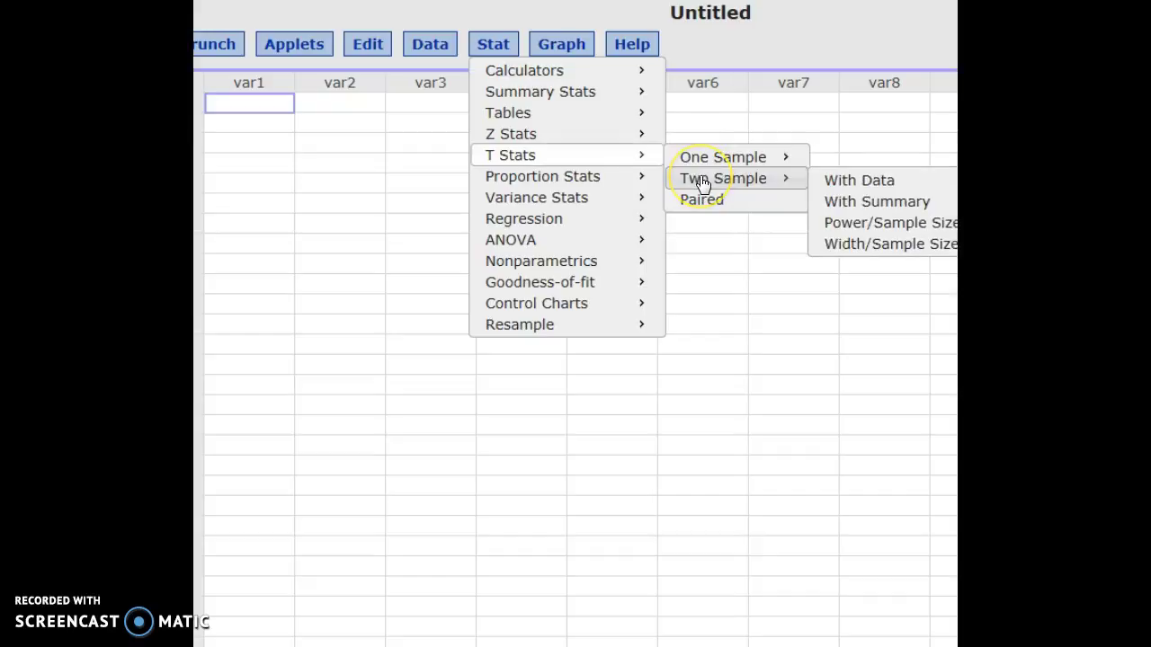
Choose T Stats > Two Sample > With Summary to open the Two Sample T Summary form.
click(701, 199)
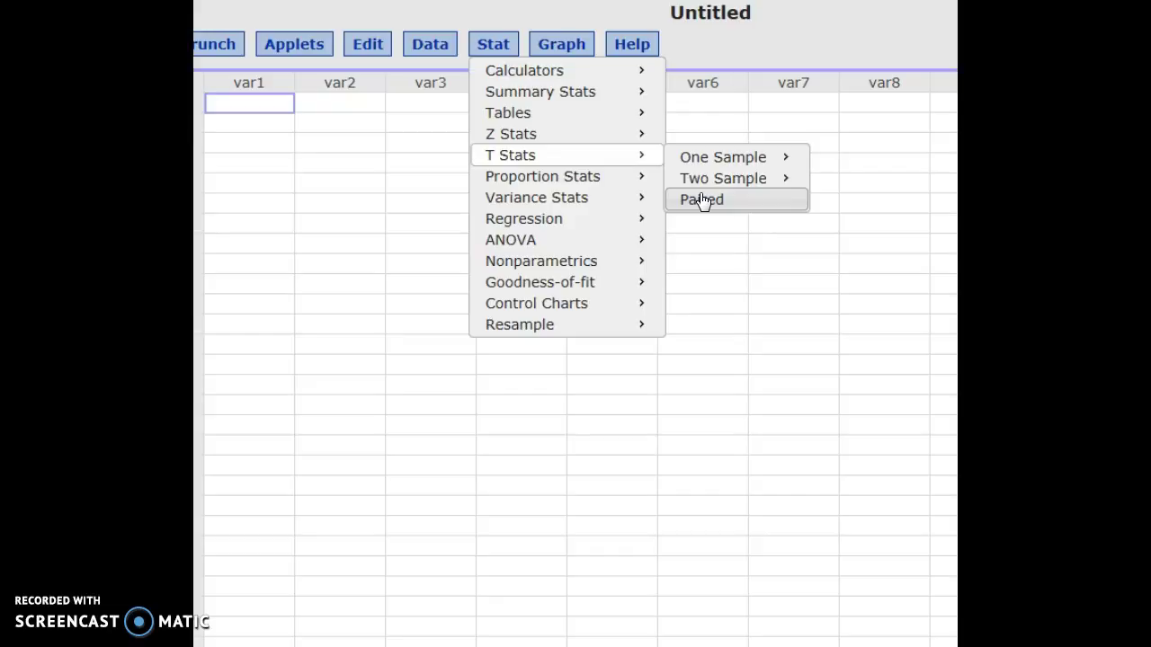
click(701, 202)
click(719, 179)
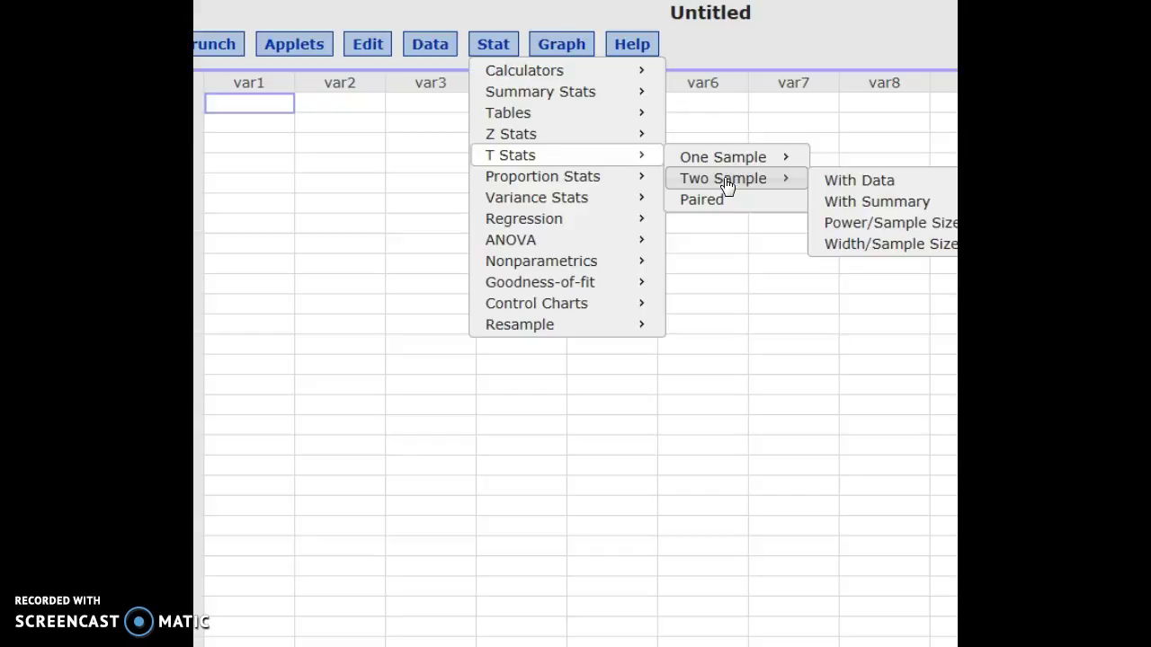
click(728, 183)
click(762, 183)
click(850, 183)
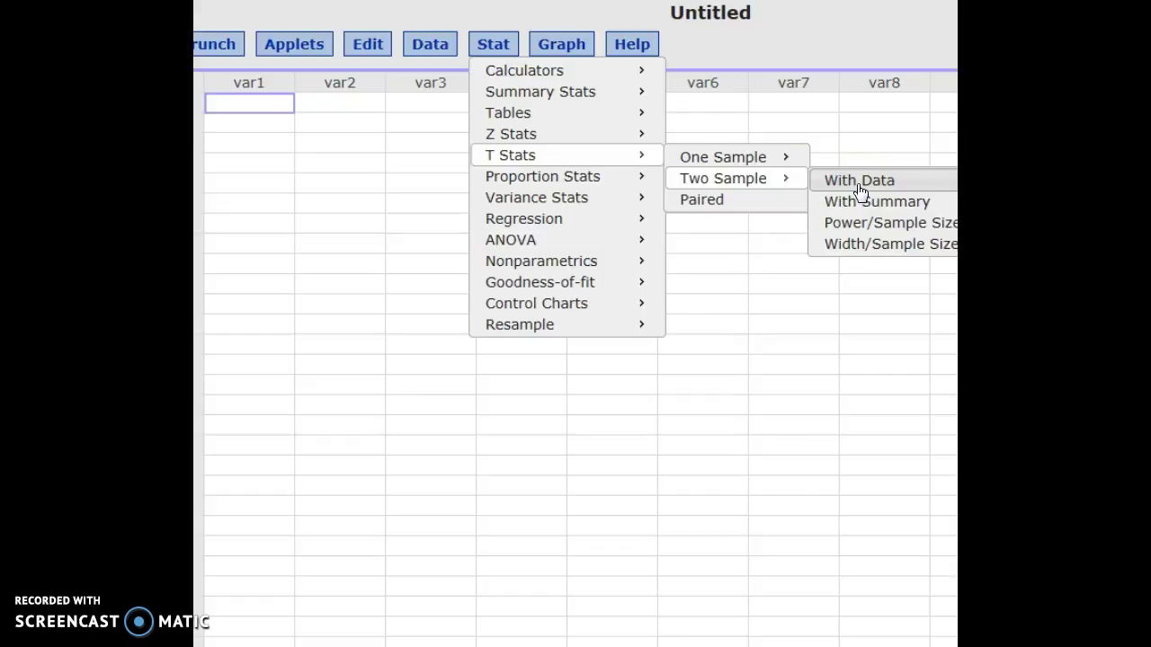
click(861, 205)
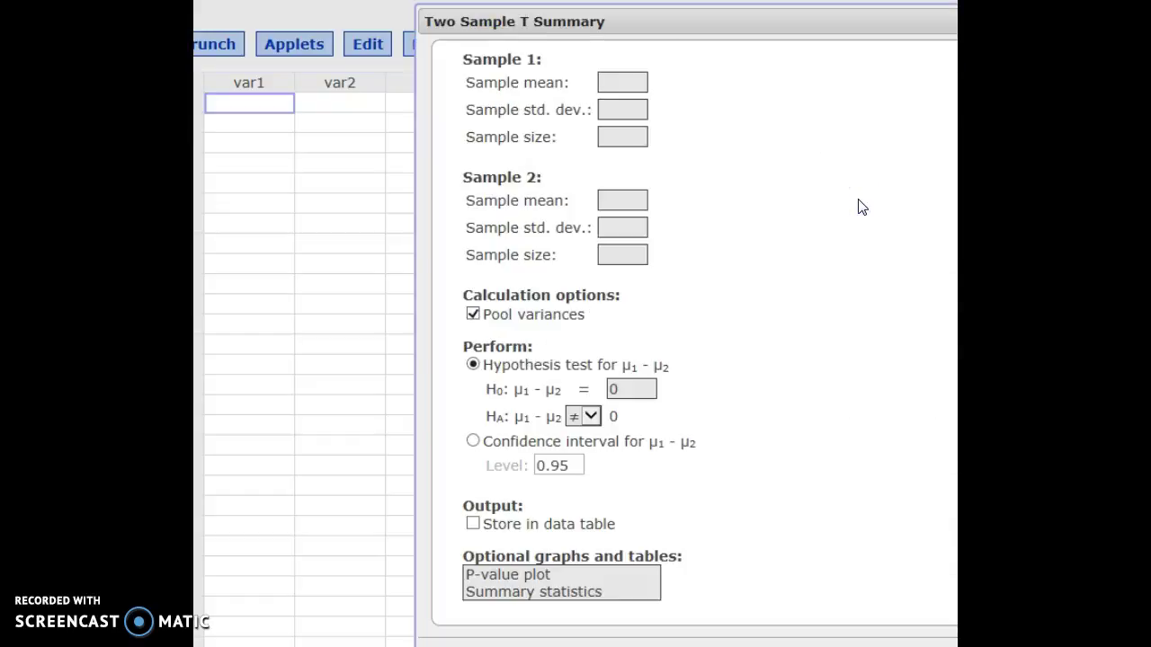
Uncheck Pool variances in the Two Sample T Summary dialog.
click(580, 259)
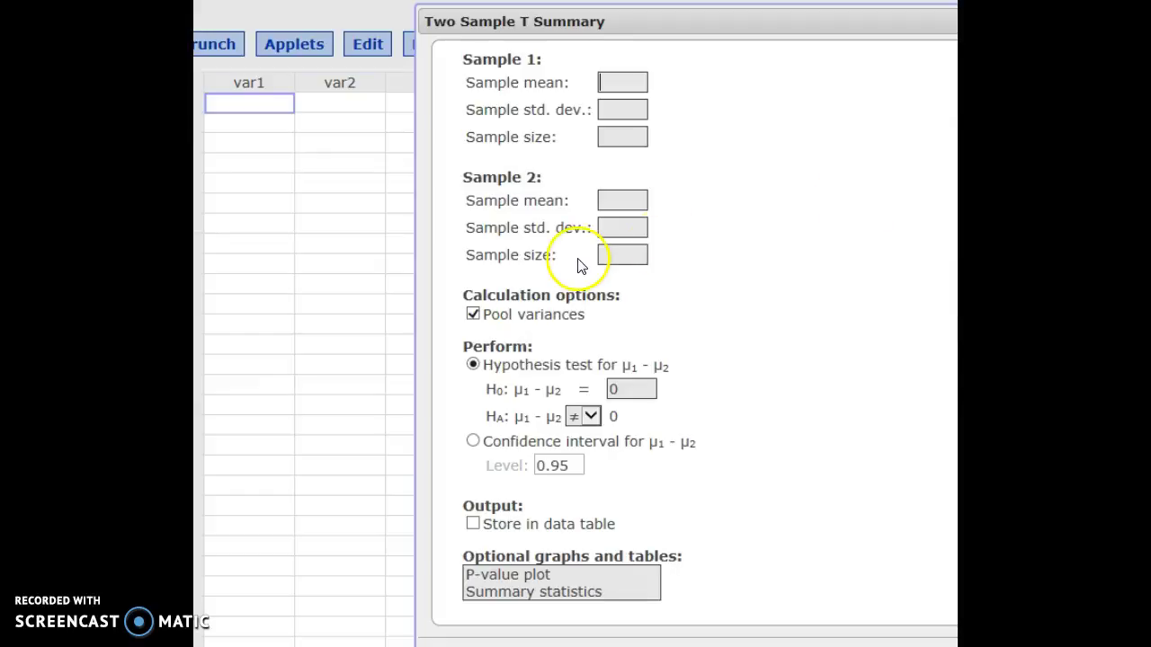
click(473, 316)
key(alt+Tab)
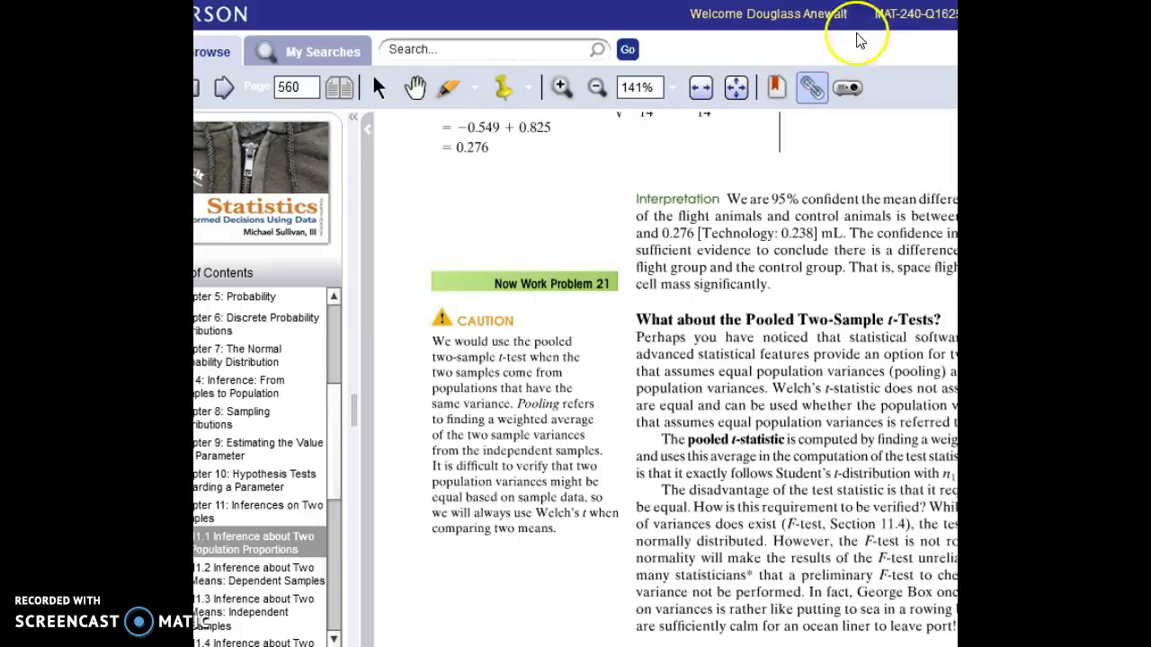
key(alt+Tab)
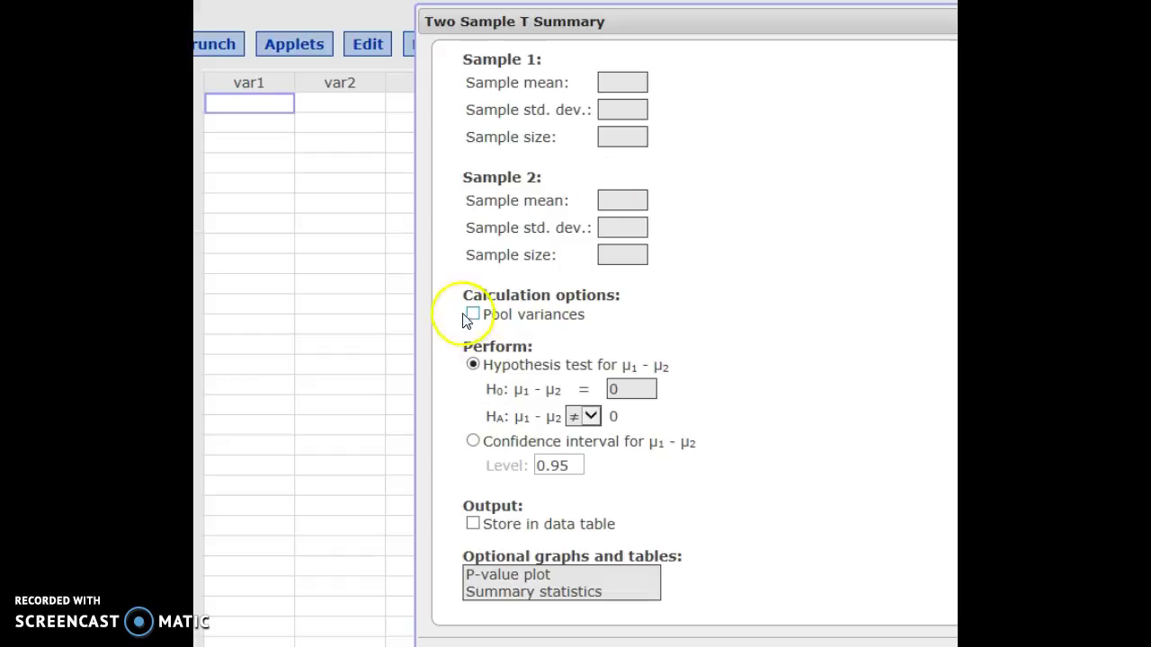
Enter Sample 1's summary: mean 4.5, standard deviation 4.0, size 45.
click(608, 79)
text(4.)
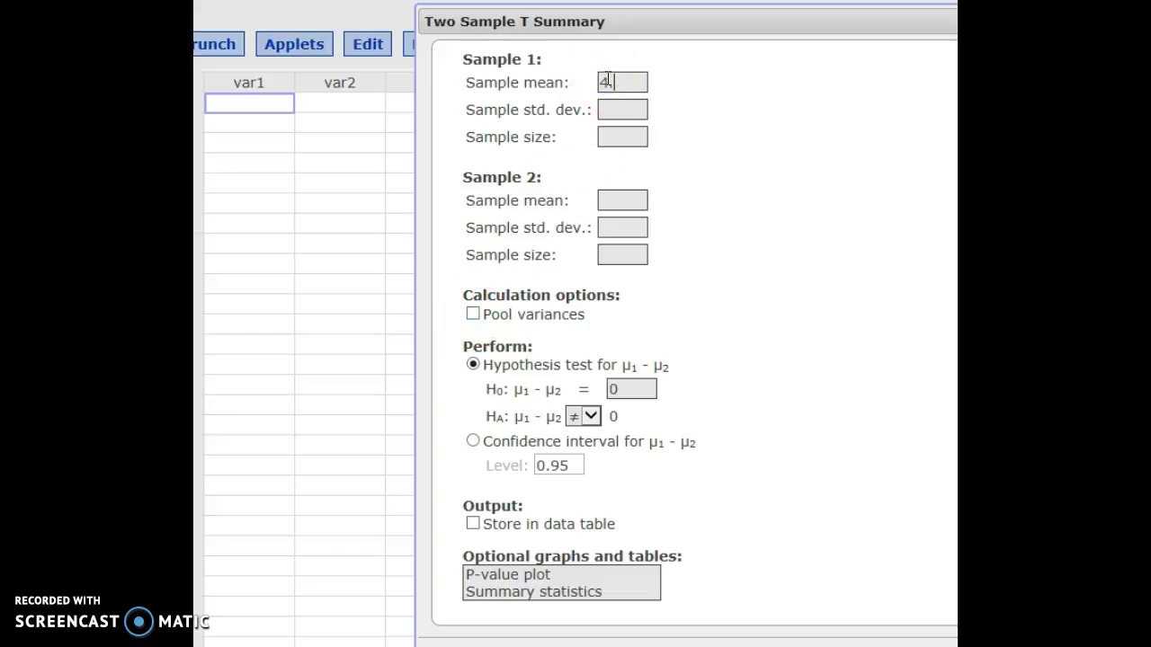
text(5)
click(616, 108)
text(4.)
click(622, 137)
text(45)
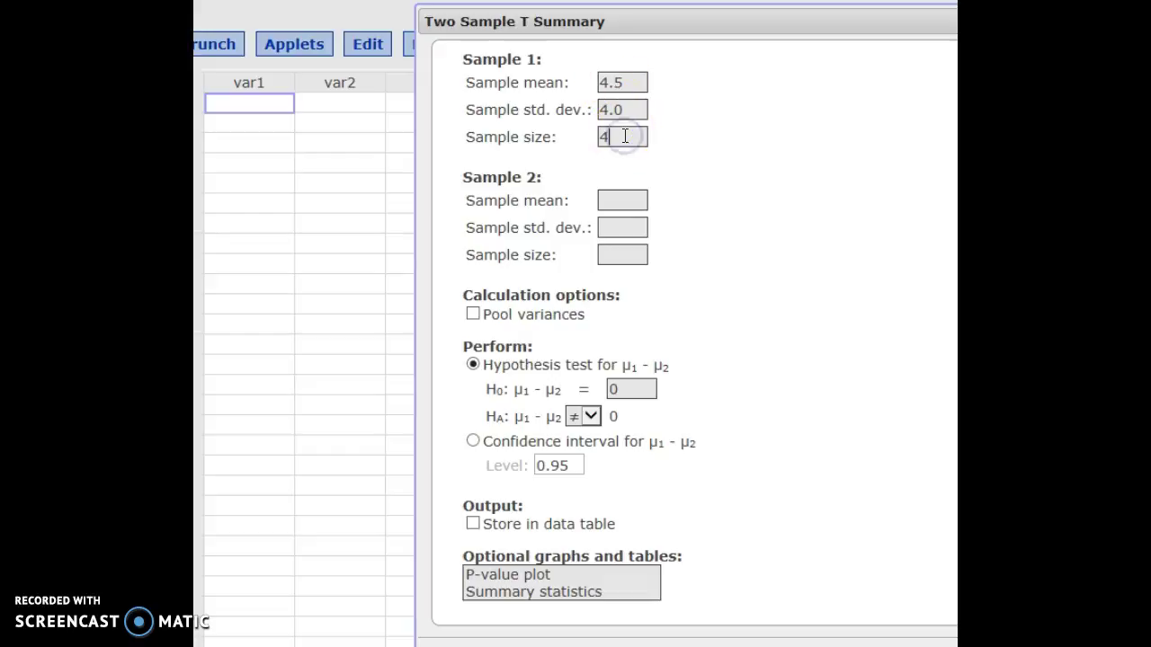
Enter Sample 2's summary: size 44, standard deviation 3.8, mean 4.3.
click(621, 255)
text(44)
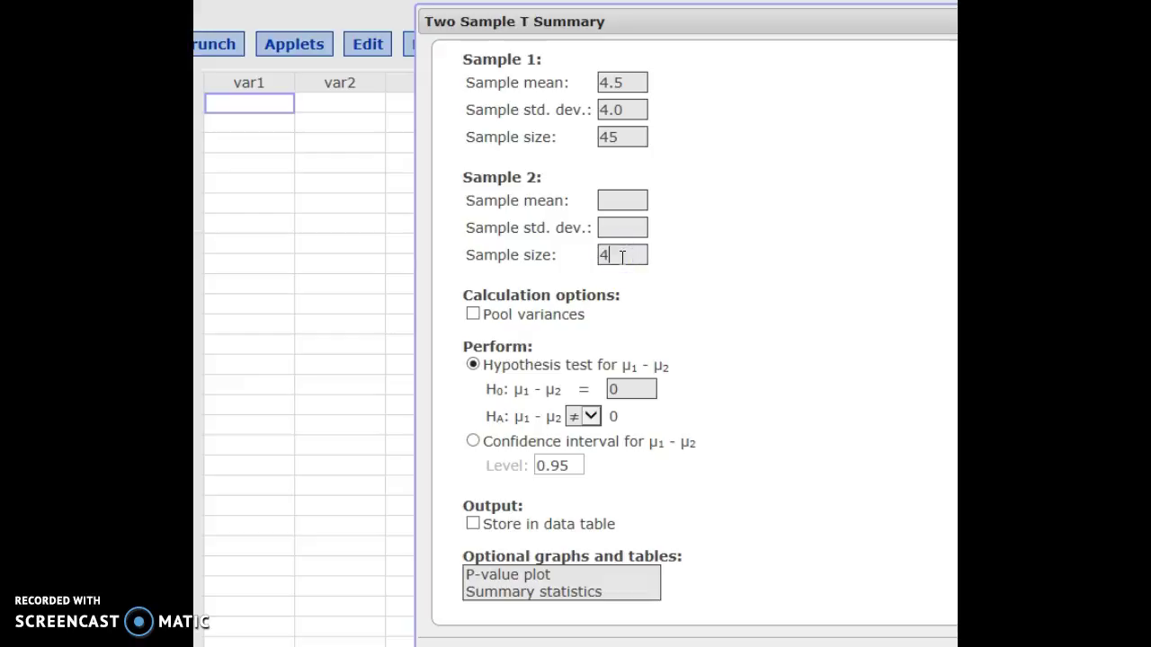
click(619, 226)
text(3.8)
click(613, 199)
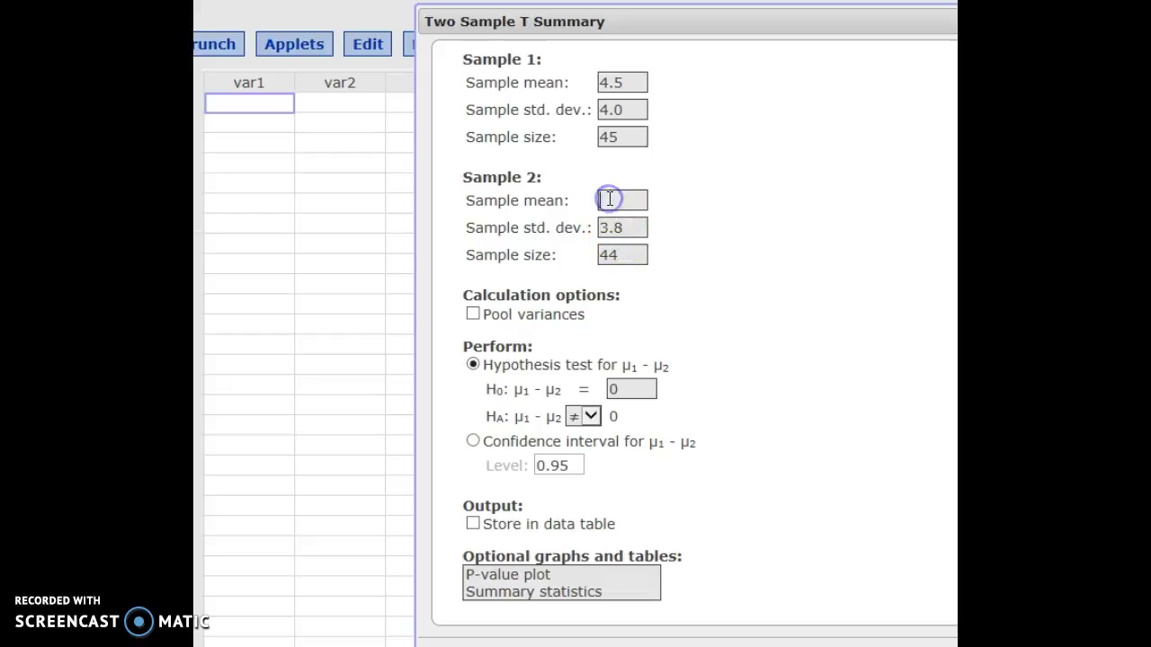
text(4.3)
Keep HA at ≠ and switch to a confidence interval for μ1 − μ2 at level 0.95.
click(590, 417)
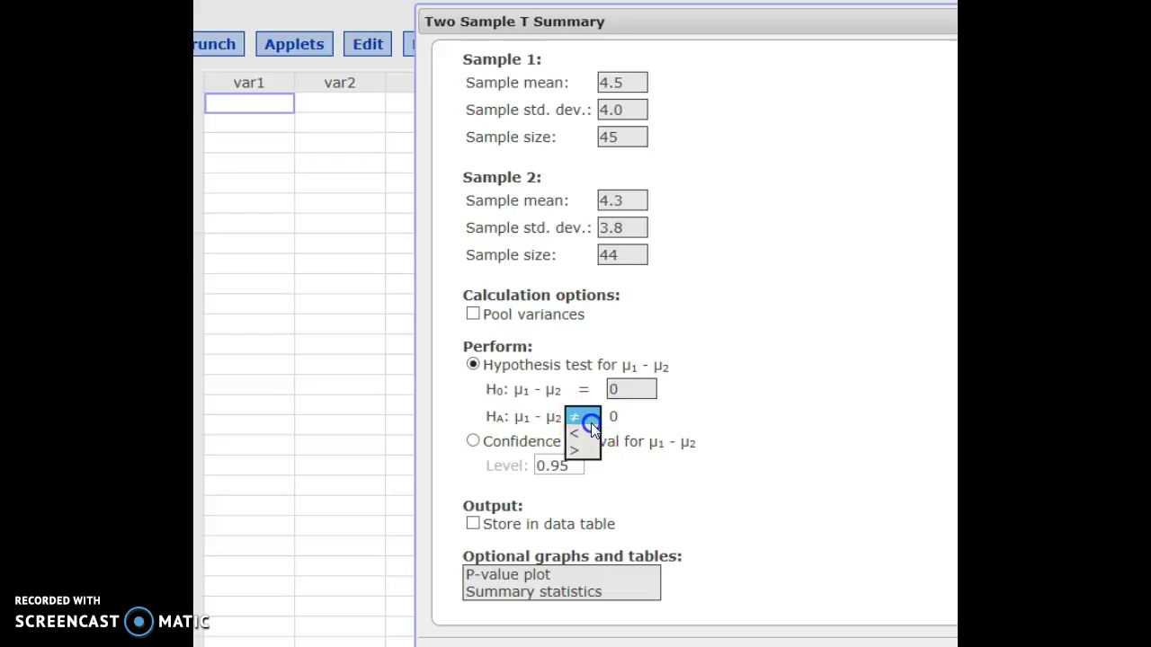
click(576, 419)
click(768, 416)
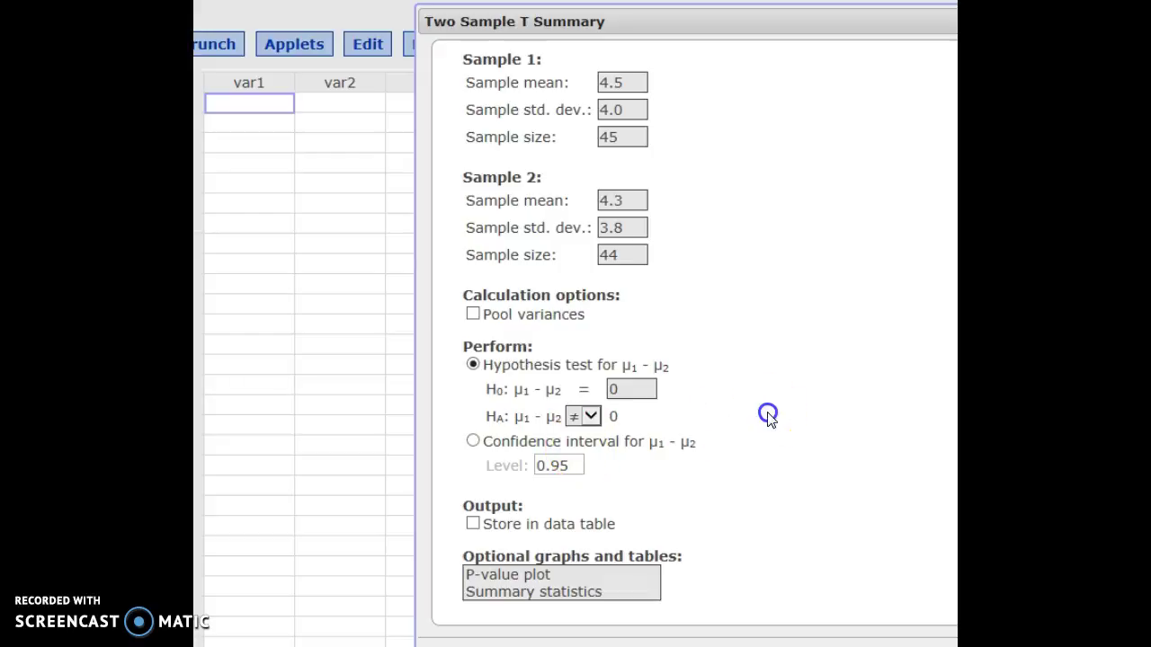
click(473, 441)
click(474, 442)
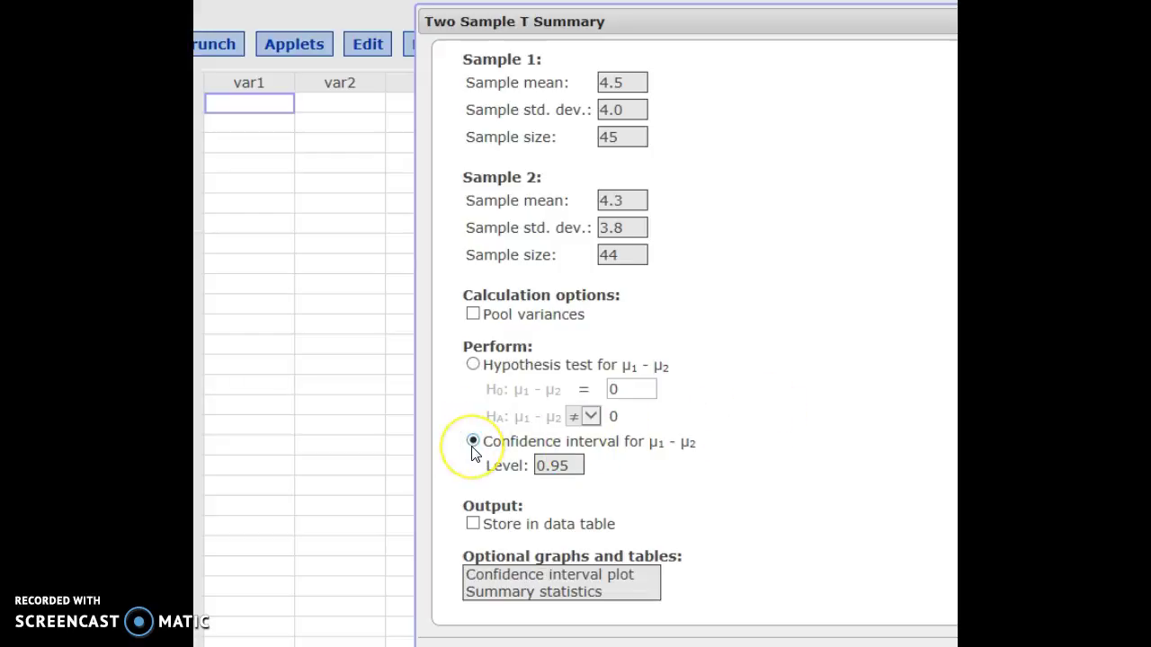
click(555, 465)
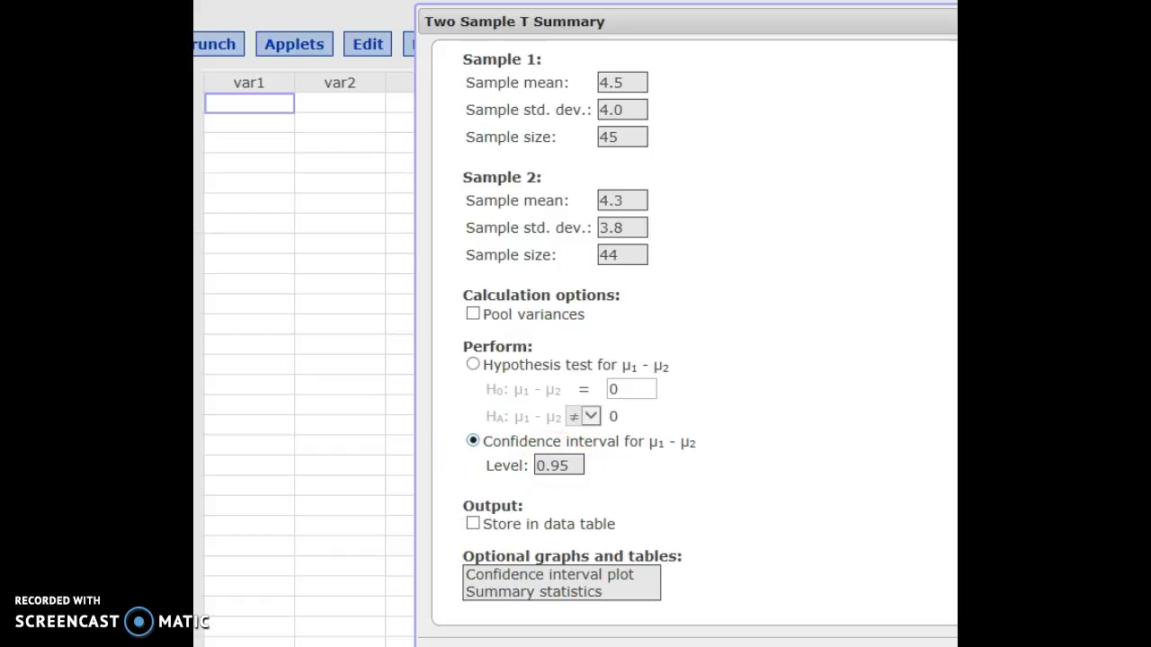
Shift the dialog left, compute, and widen the results window to show the interval limits.
drag(924, 20, 812, 15)
click(835, 437)
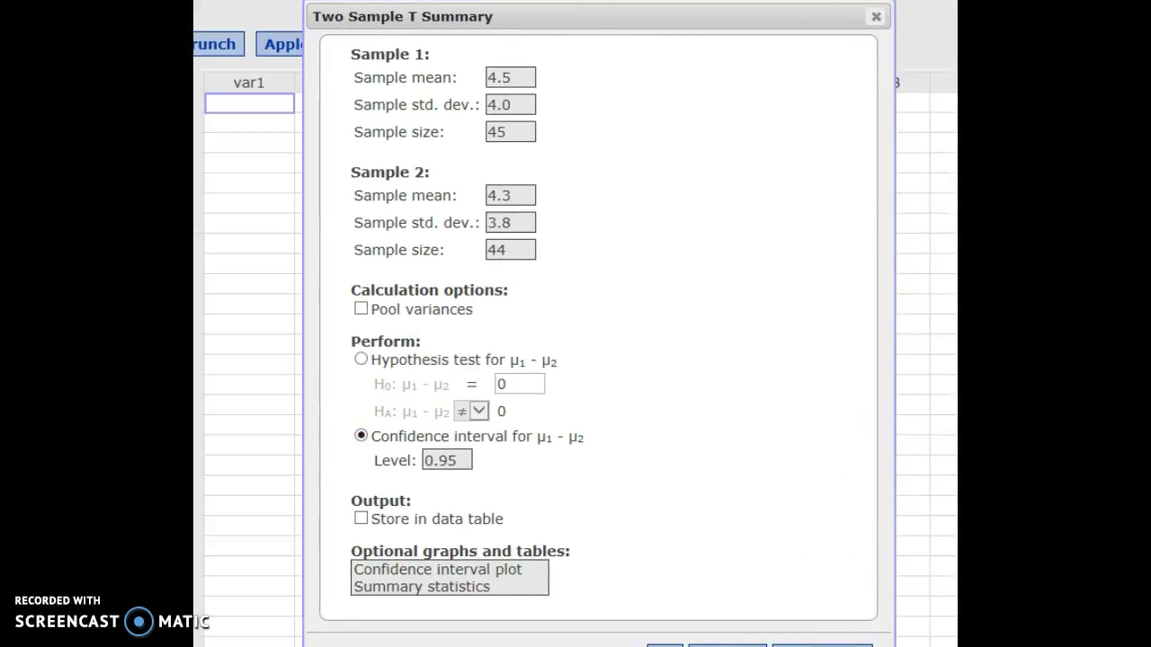
drag(890, 140, 527, 216)
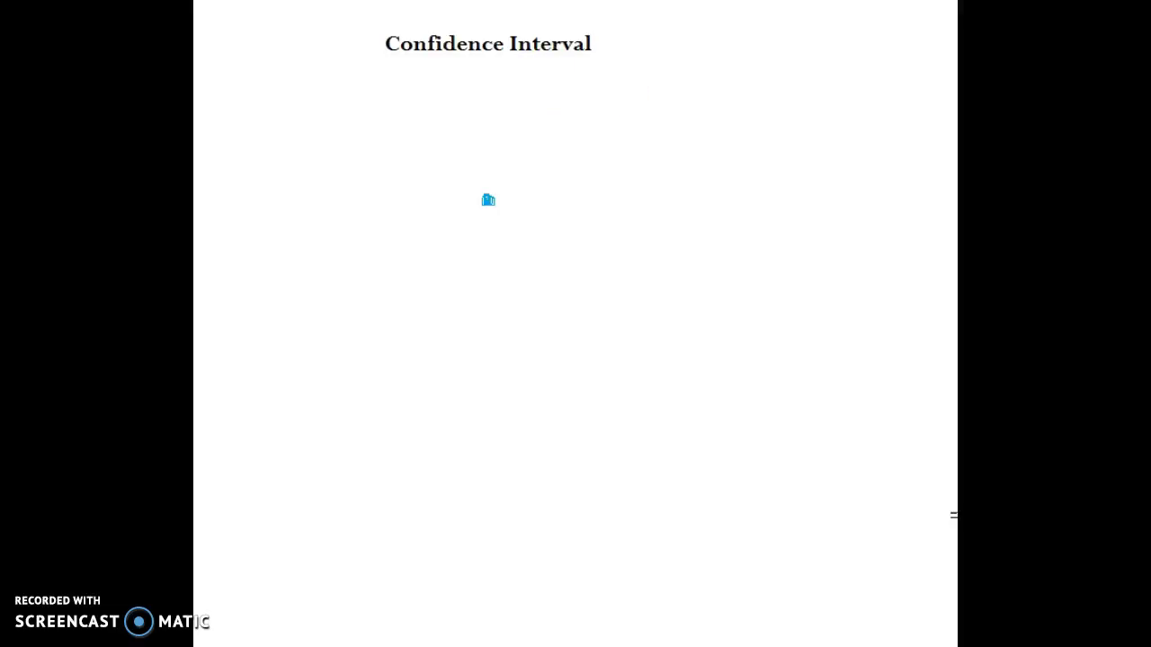
Drag the blue bracket in from the right edge to just below the small marker.
drag(953, 207, 501, 245)
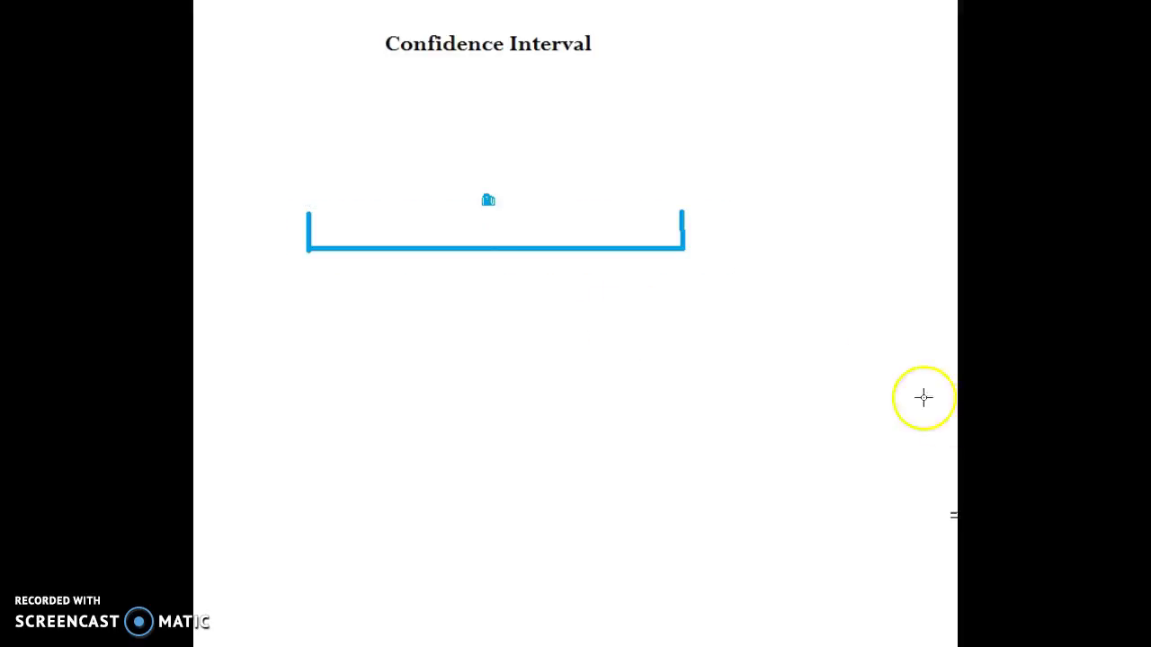
Select the text box holding the equals sign on the Confidence Interval page.
click(859, 326)
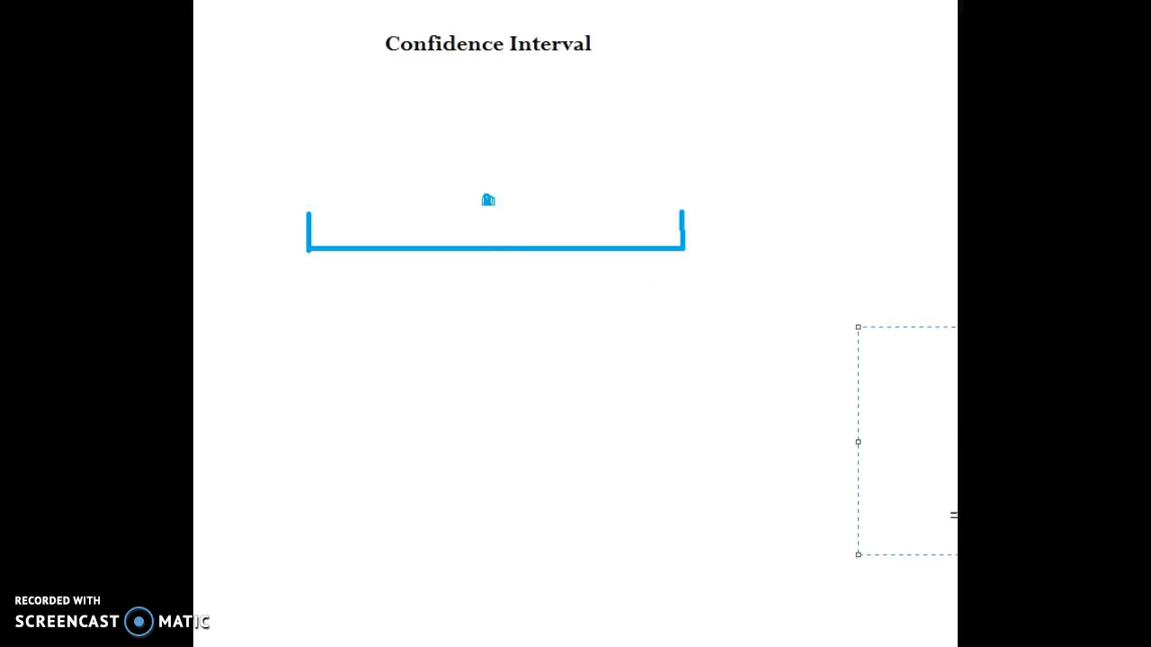